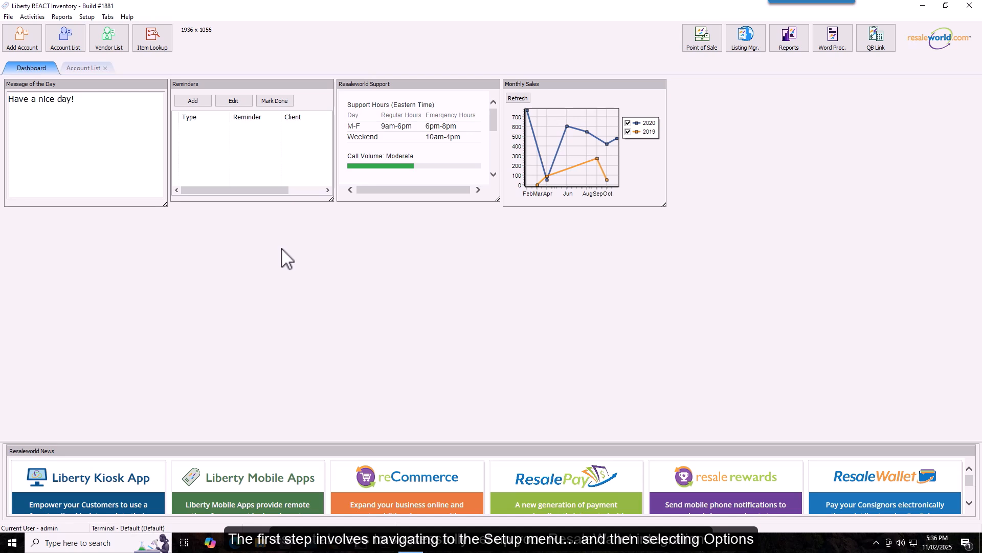
- Open the store options from Setup and log in as the user
left_click(281, 248)
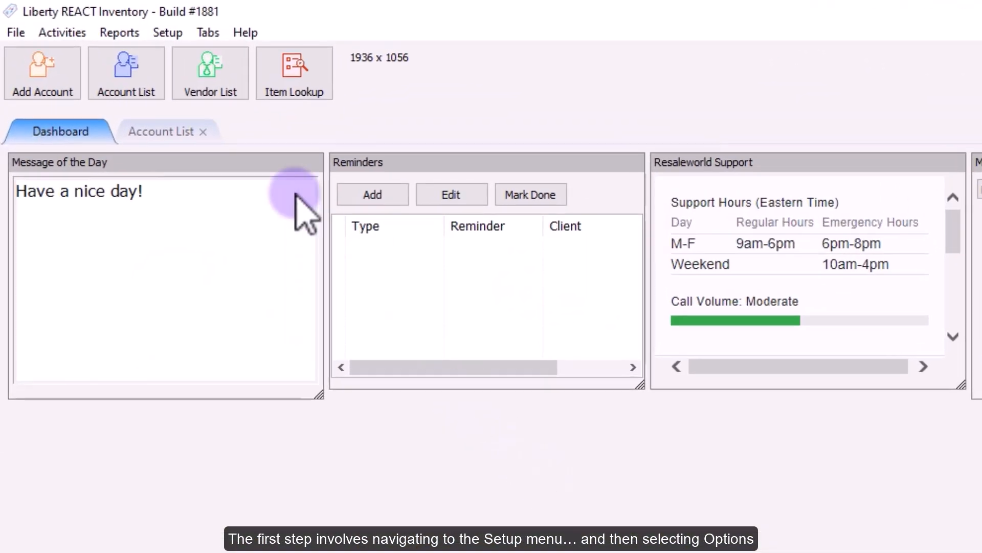
left_click(174, 32)
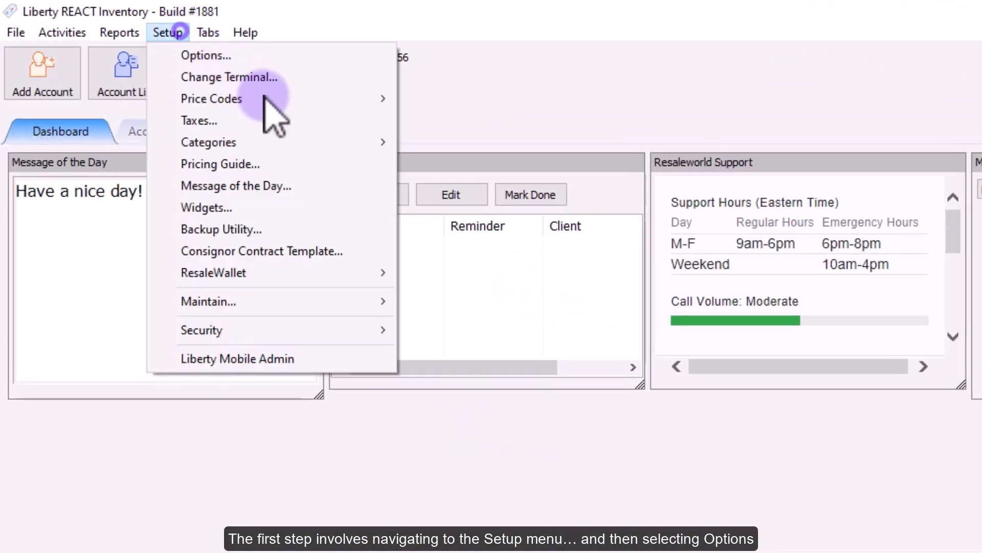
left_click(292, 61)
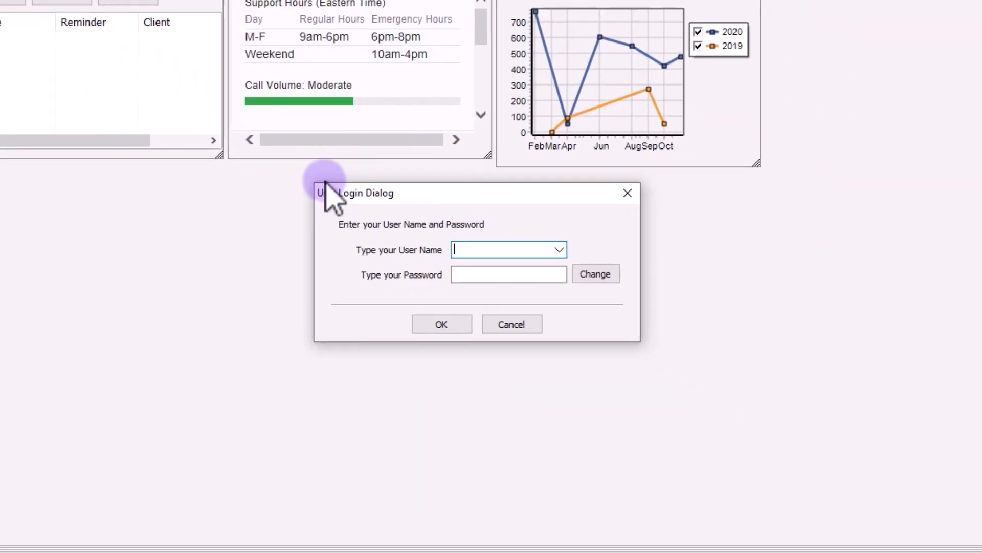
left_click(447, 323)
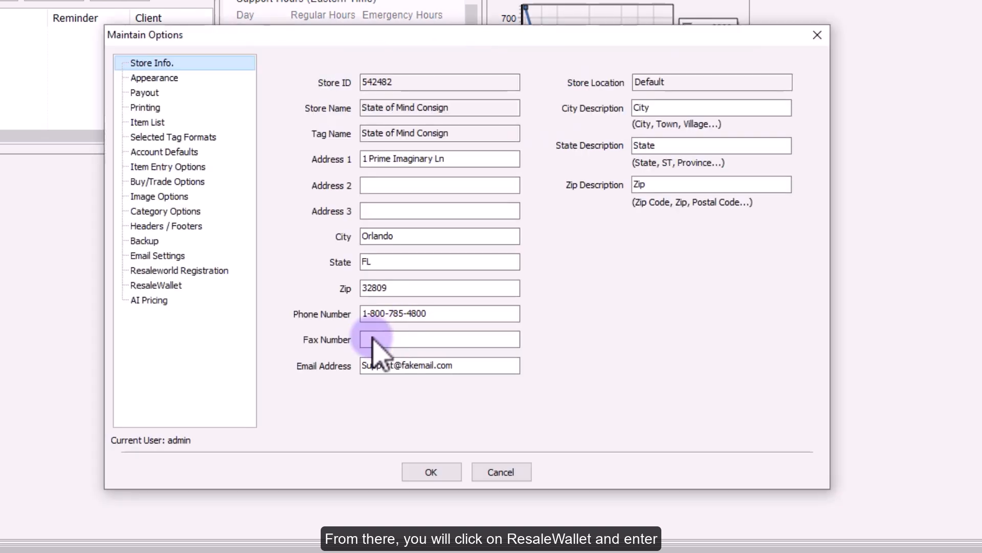
- Paste the ResaleWallet API Key and API Secret and save the options
left_click(163, 285)
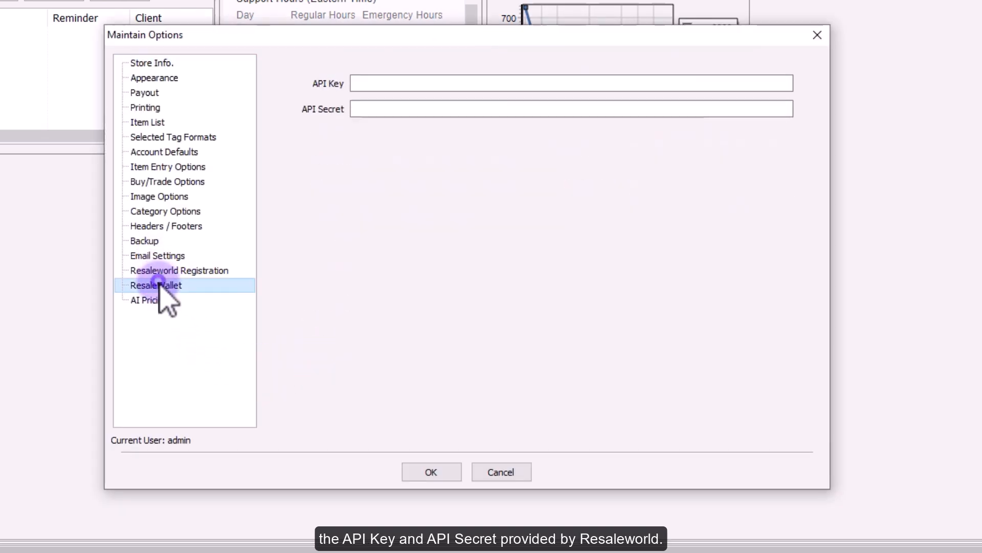
left_click(423, 83)
key("ctrl+v")
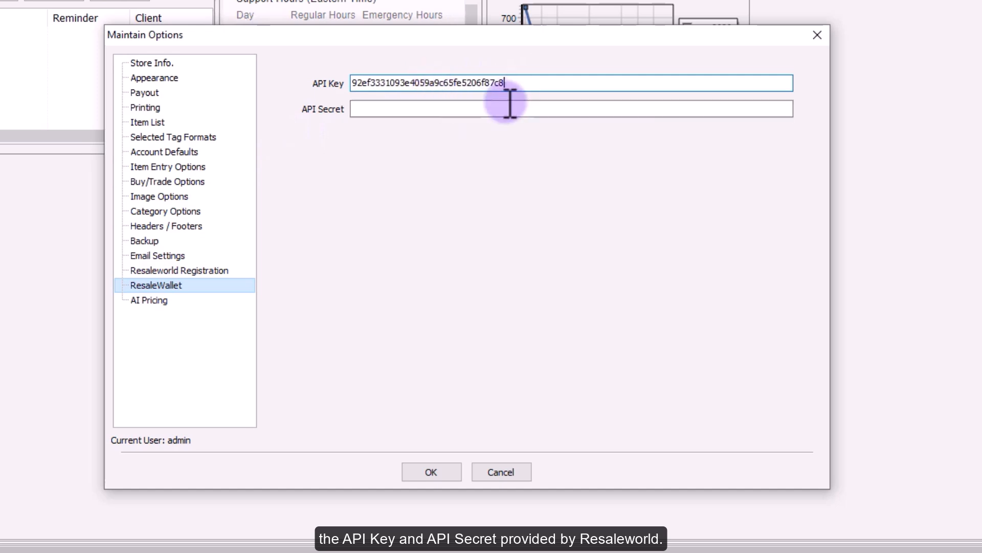
left_click(508, 108)
key("ctrl+v")
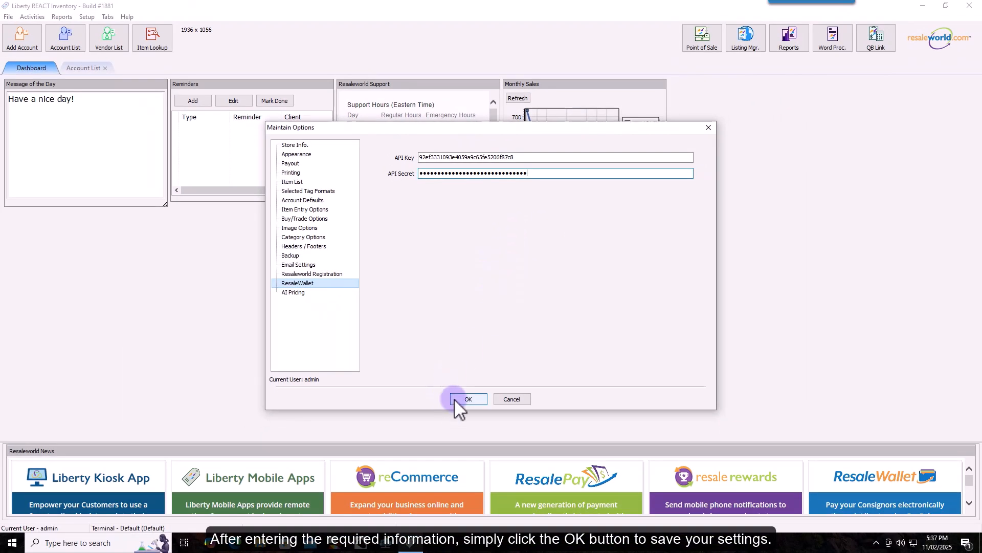
left_click(465, 399)
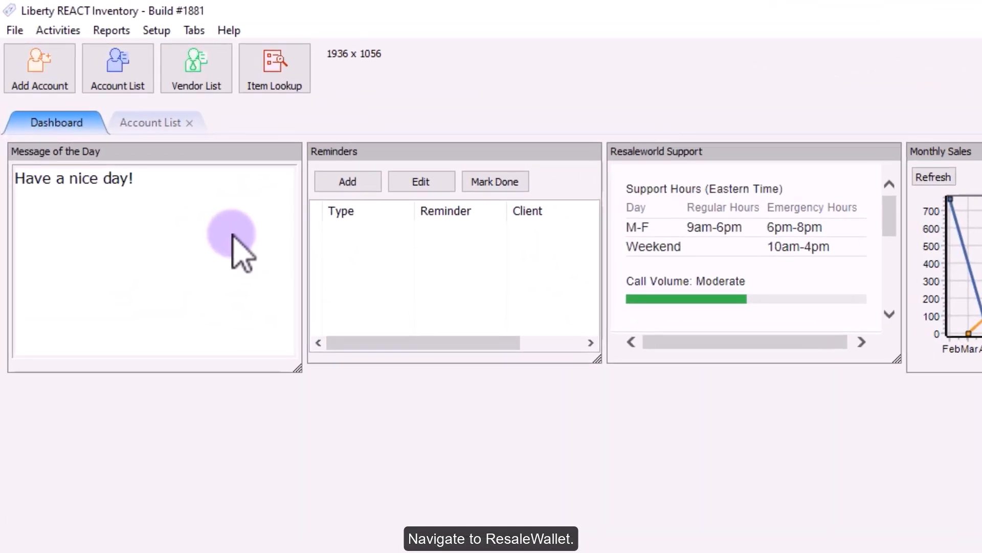
- Replace the ResaleWallet profile logo with Mini profile.png and save the profile
left_click(161, 30)
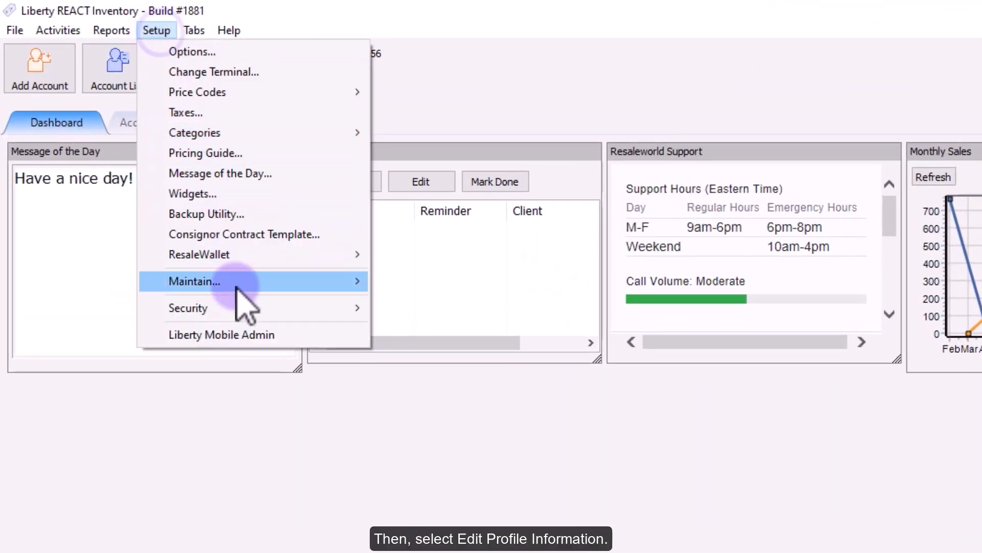
mouse_move(239, 289)
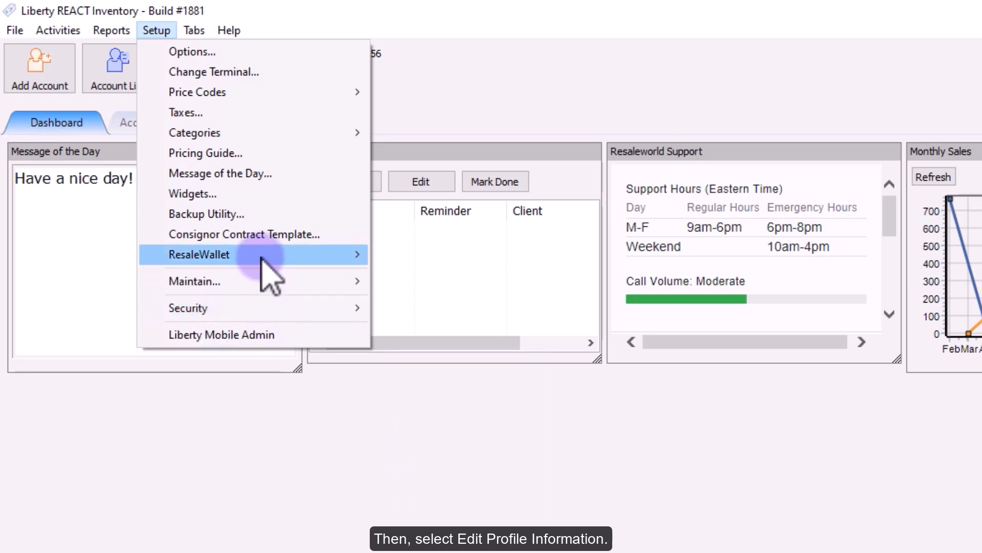
mouse_move(358, 266)
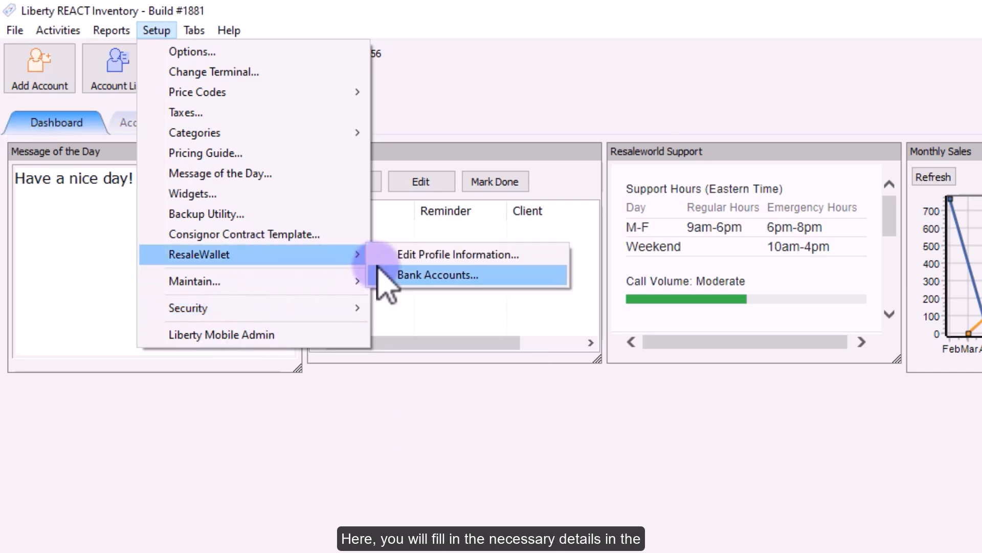
left_click(399, 257)
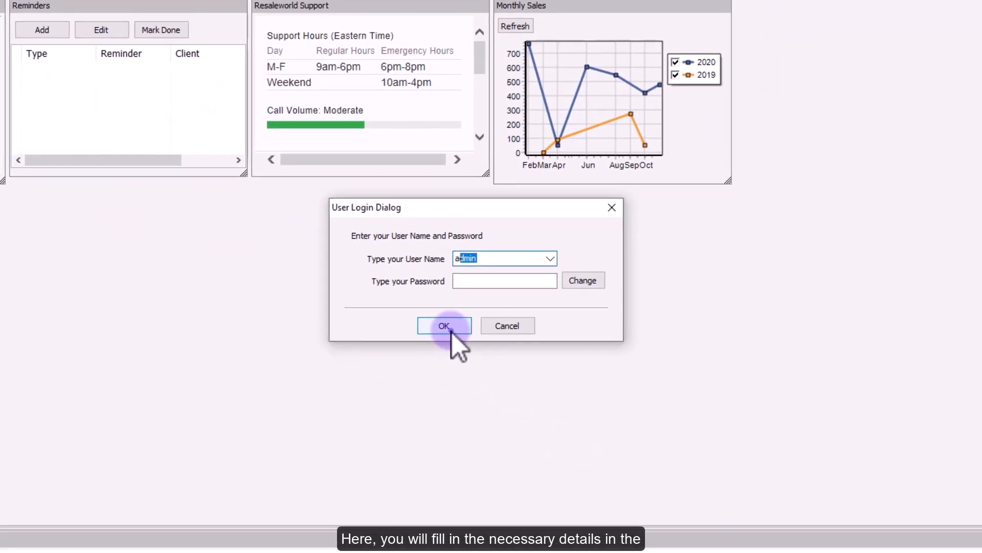
left_click(450, 327)
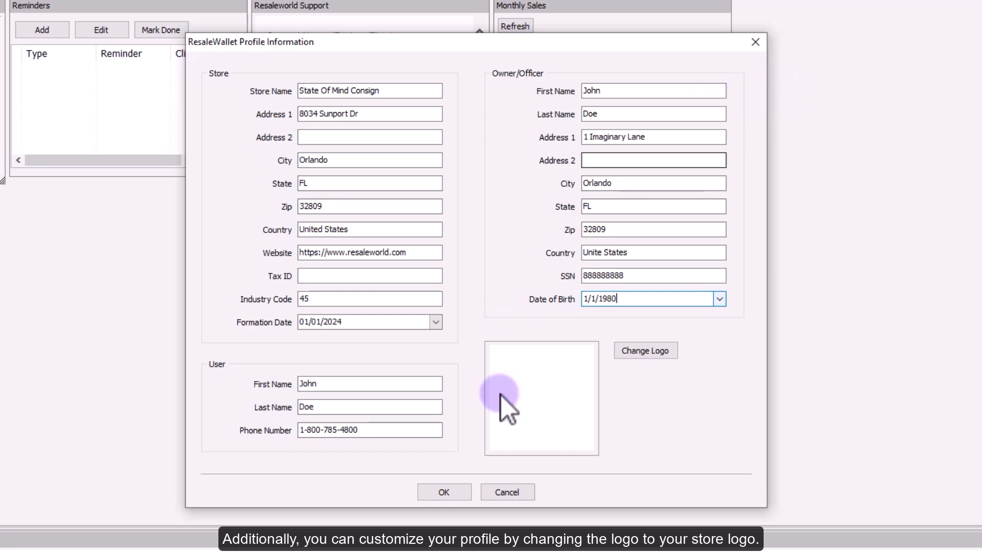
left_click(667, 351)
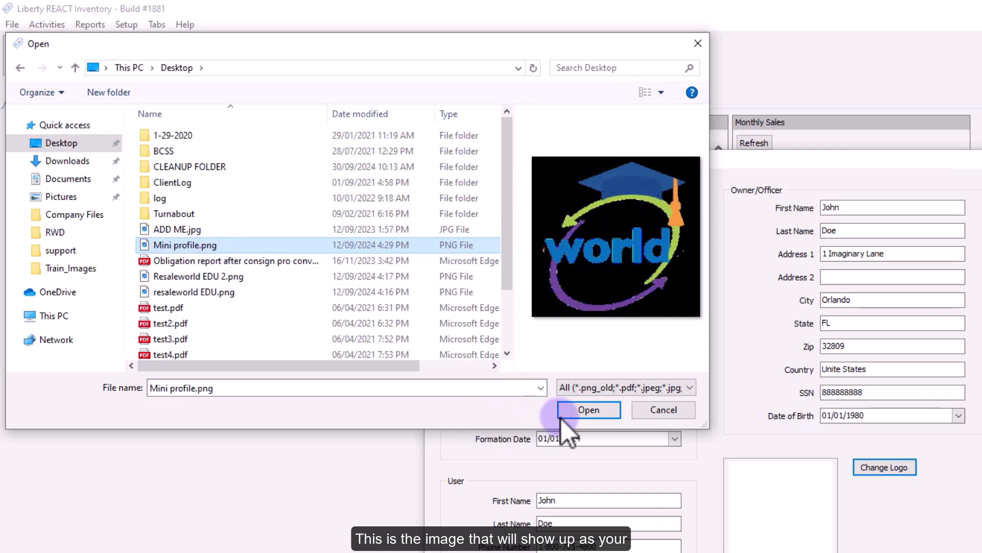
left_click(581, 414)
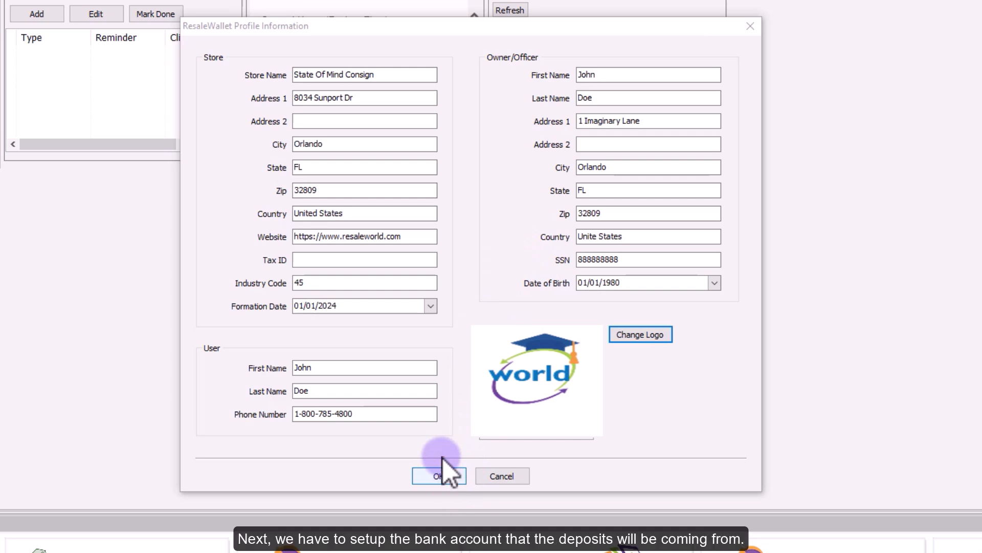
left_click(444, 474)
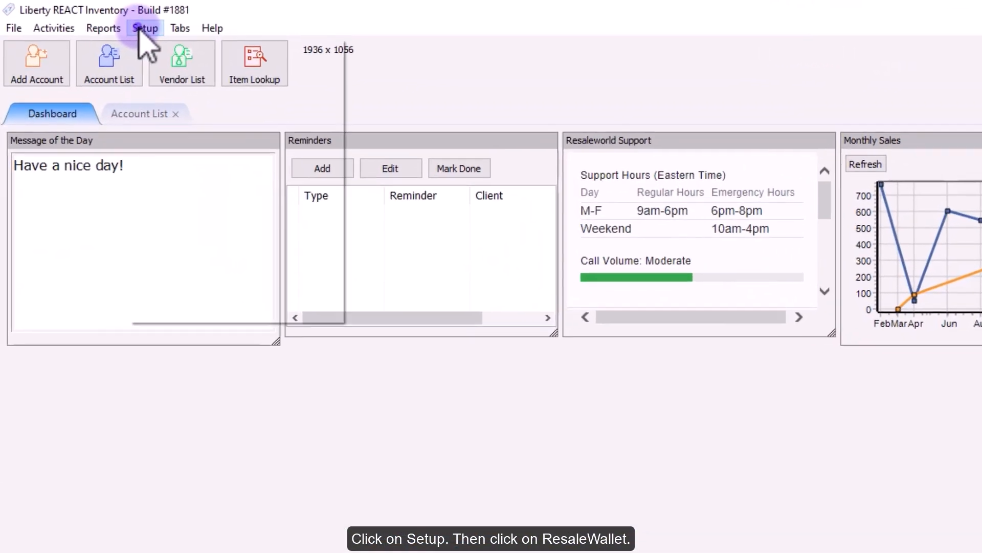
- Open the ResaleWallet bank accounts list, logging in as the user
left_click(139, 31)
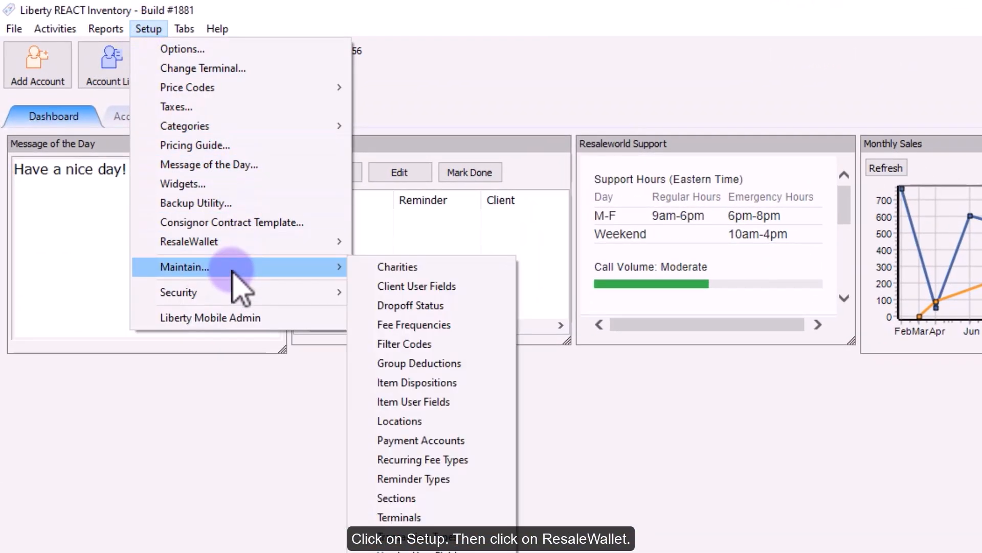
left_click(226, 244)
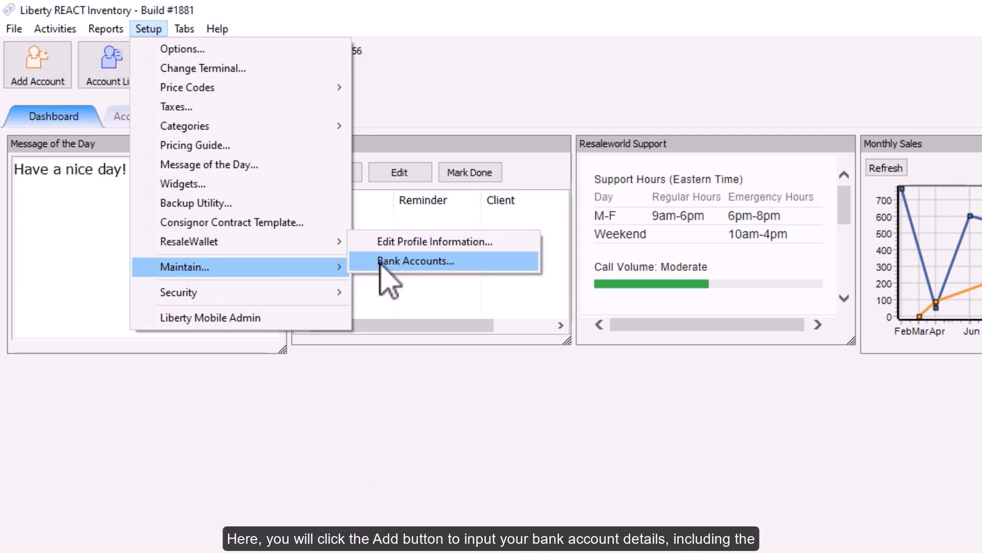
left_click(396, 262)
left_click(801, 523)
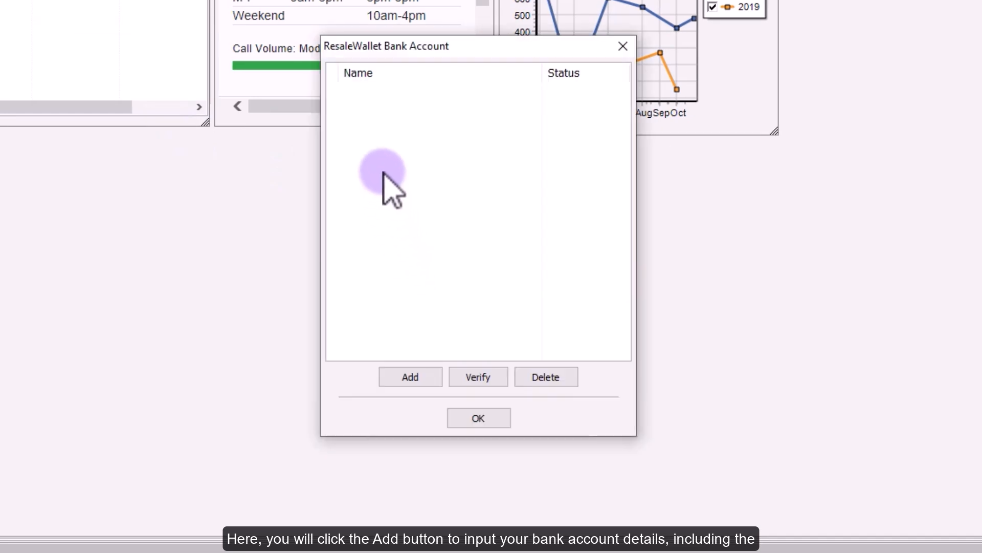
- Start a new bank account, entering the account holder's name and the routing number
left_click(402, 379)
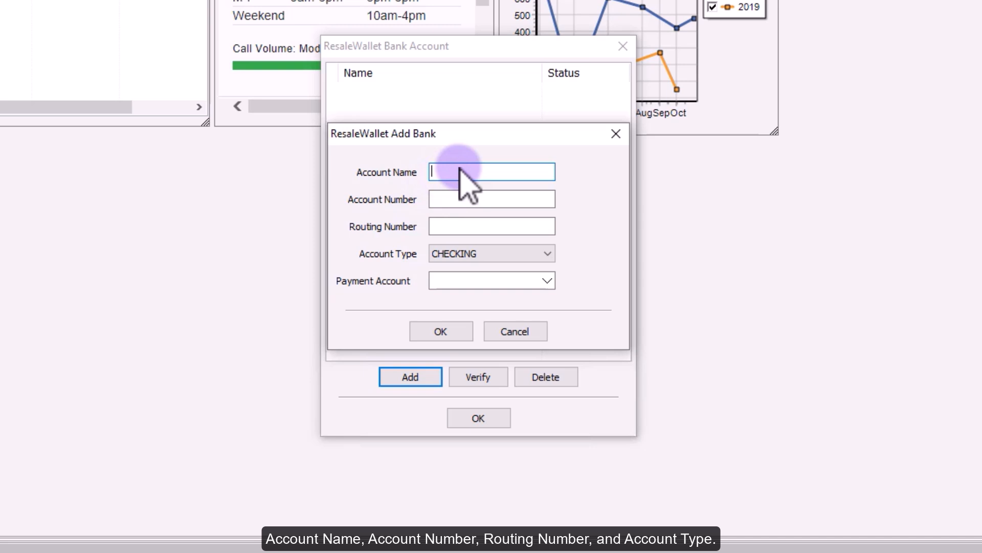
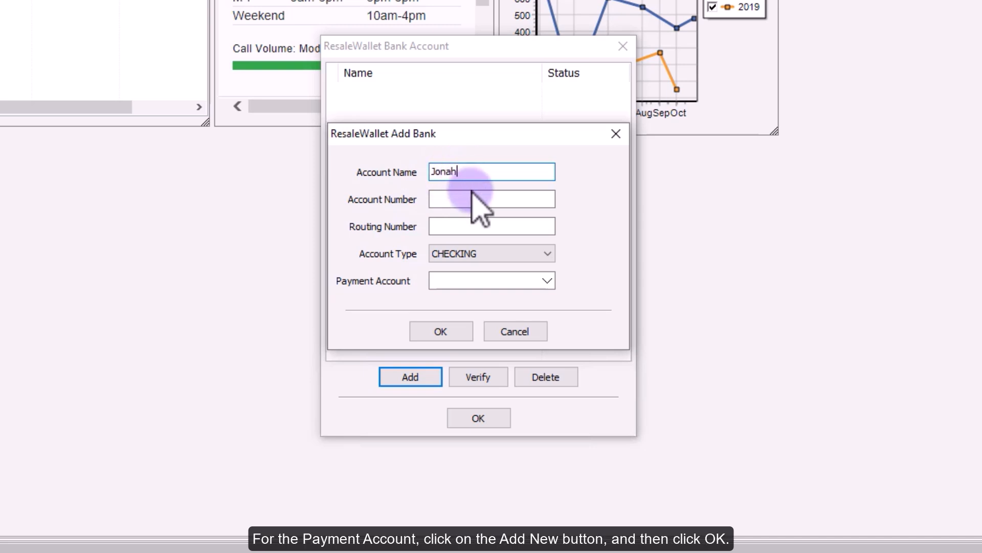
left_click(475, 199)
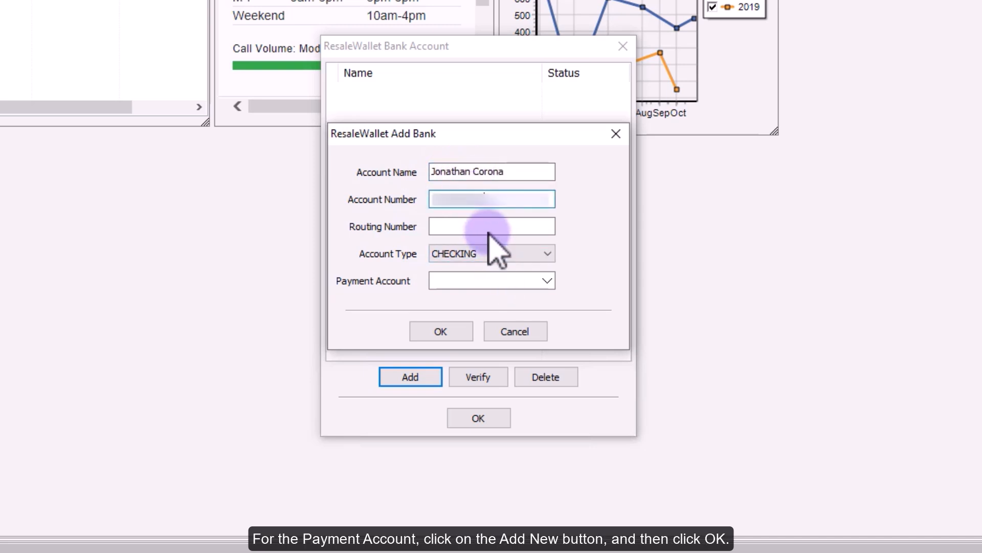
left_click(496, 226)
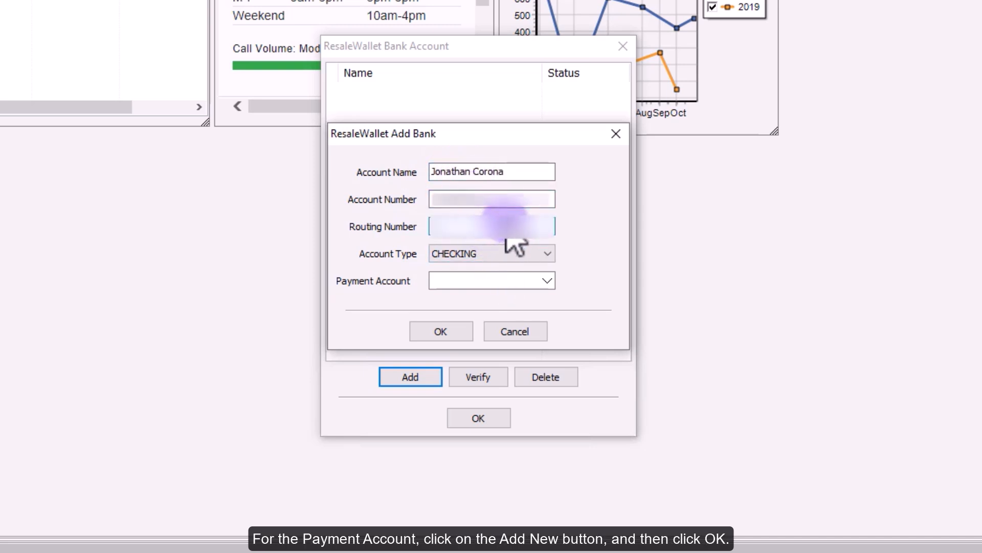
type("000")
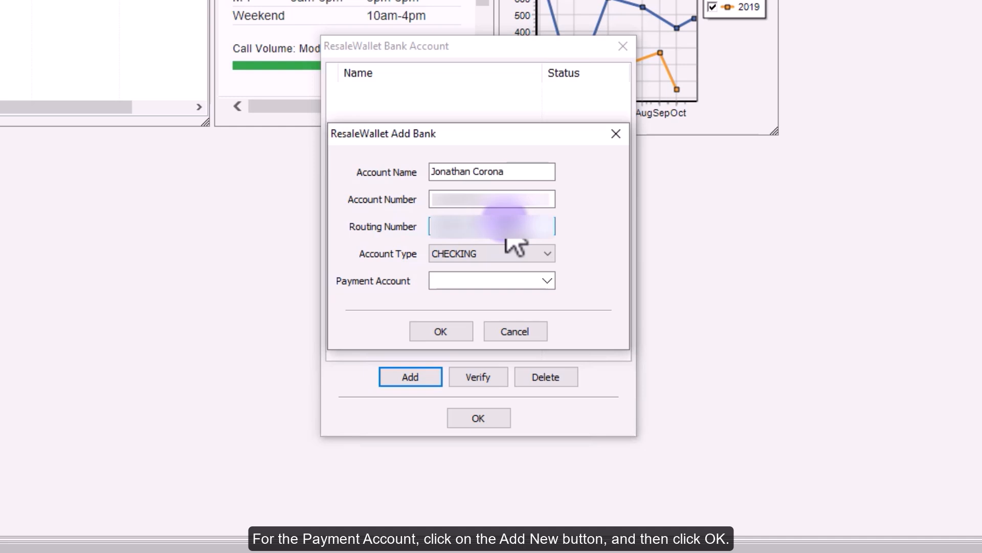
- Set Payment Account to <Add New>, submit, and accept the micro-deposit verification notice
left_click(545, 280)
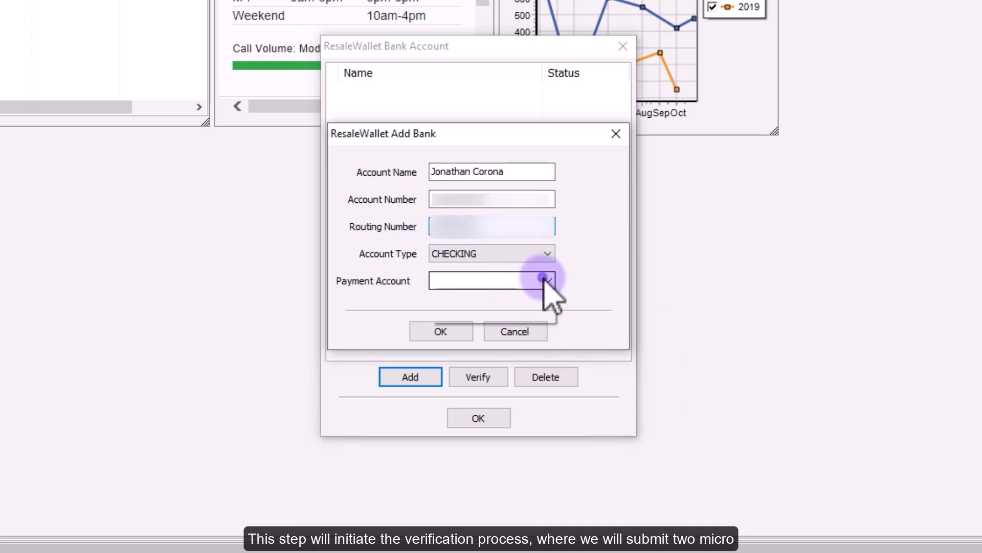
left_click(461, 314)
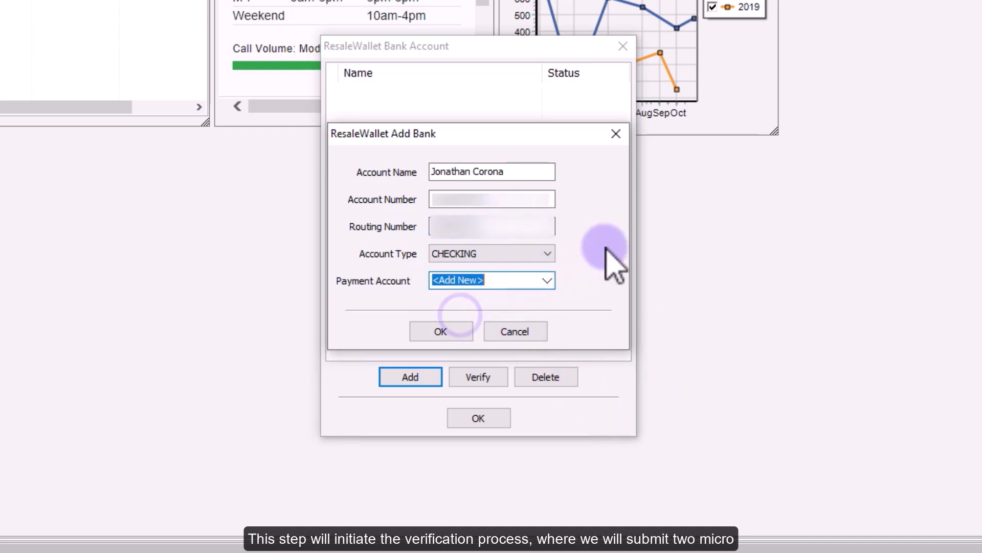
left_click(590, 243)
left_click(450, 327)
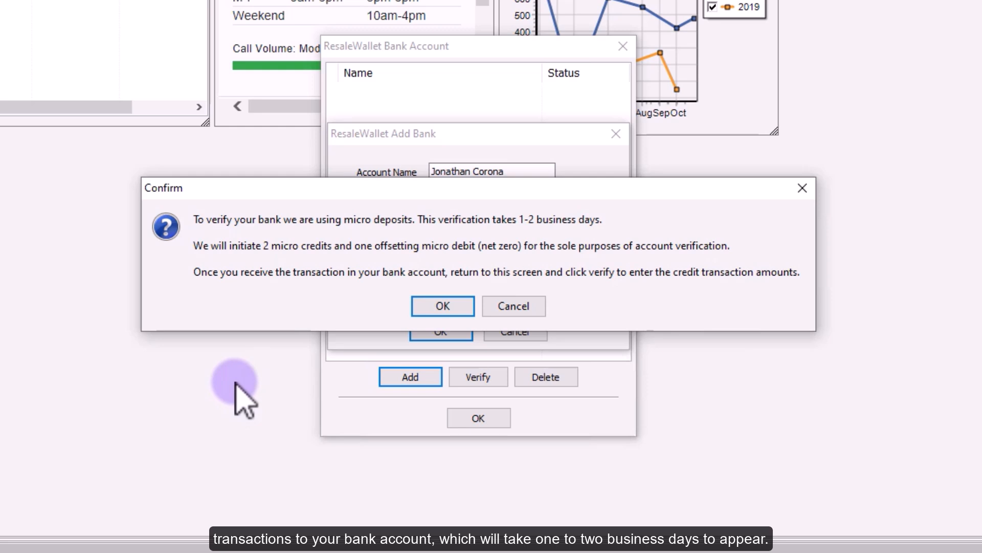
left_click(444, 308)
left_click(448, 330)
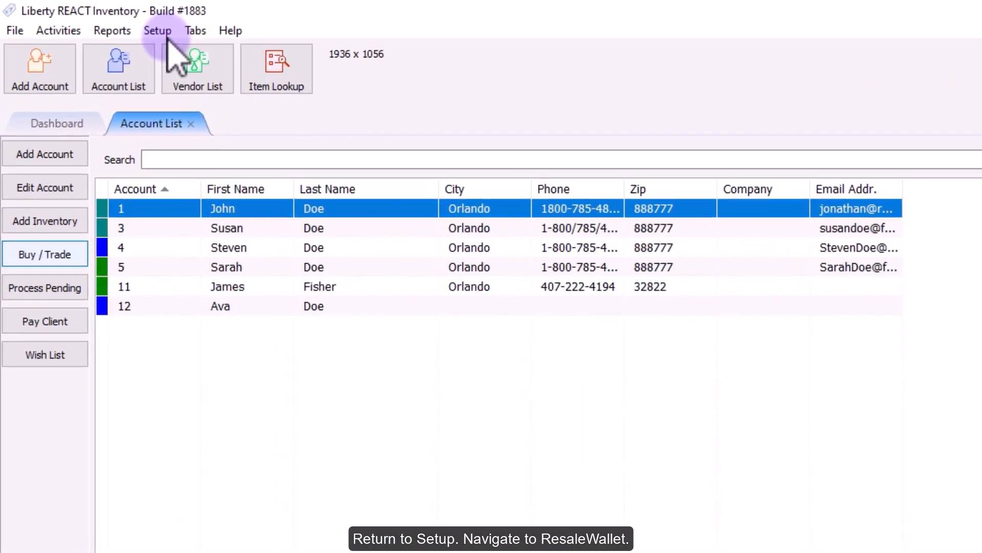
- Verify the pending ResaleWallet bank account with micro-deposits .59 and .22, then close the list
left_click(157, 32)
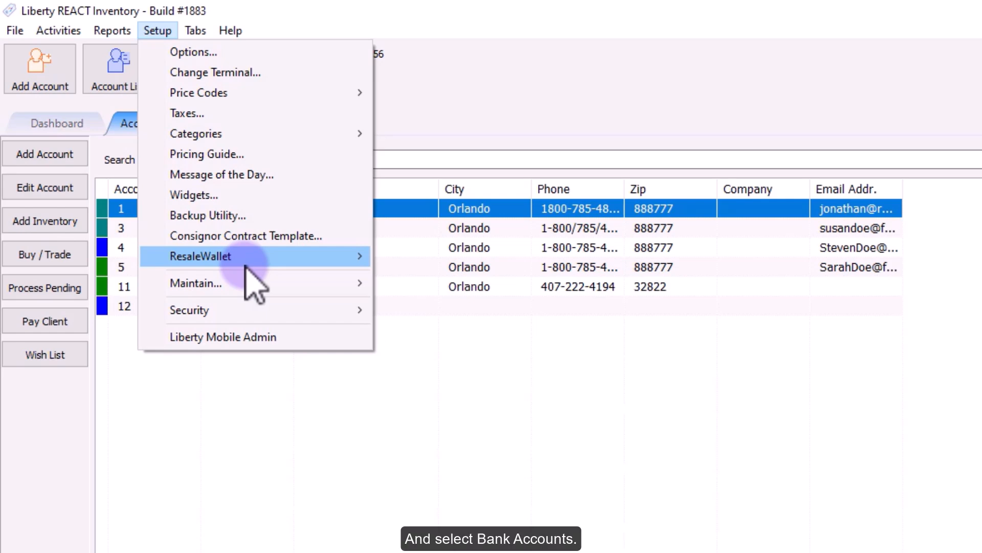
left_click(246, 262)
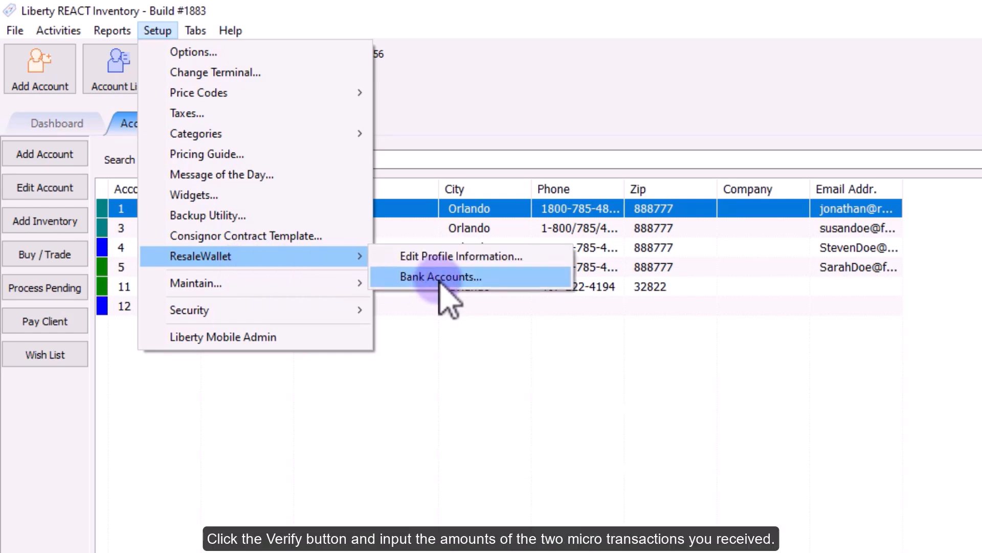
left_click(440, 279)
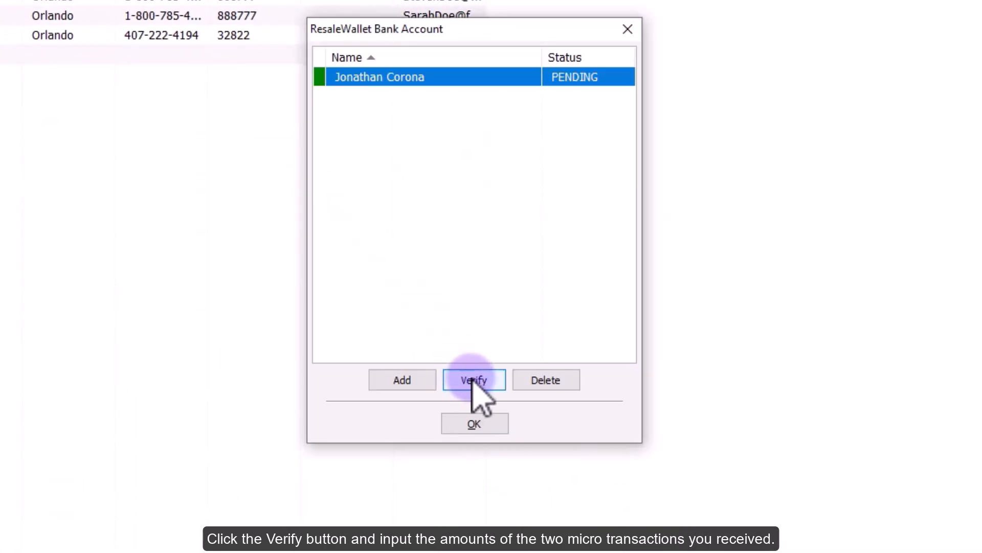
left_click(474, 379)
type(".59")
left_click(523, 230)
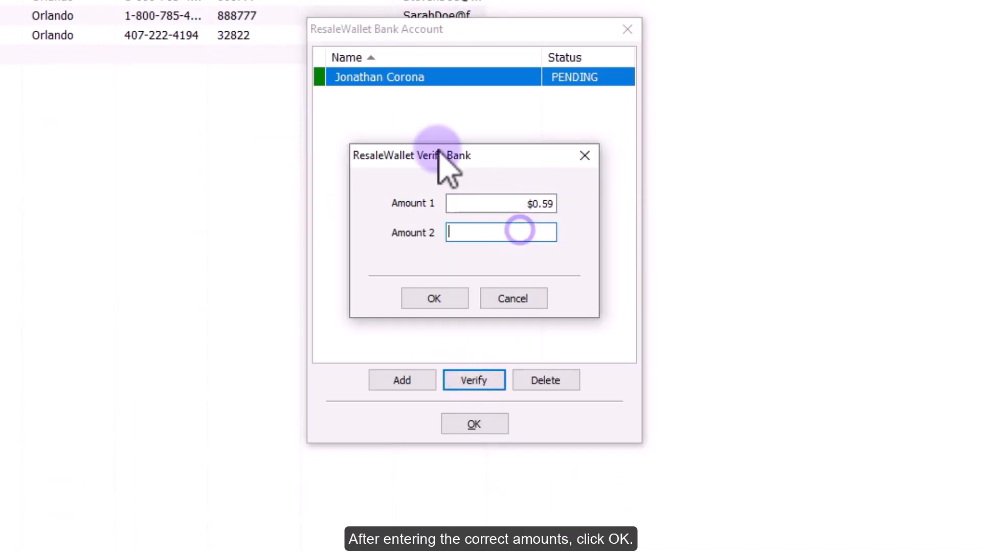
type(".22")
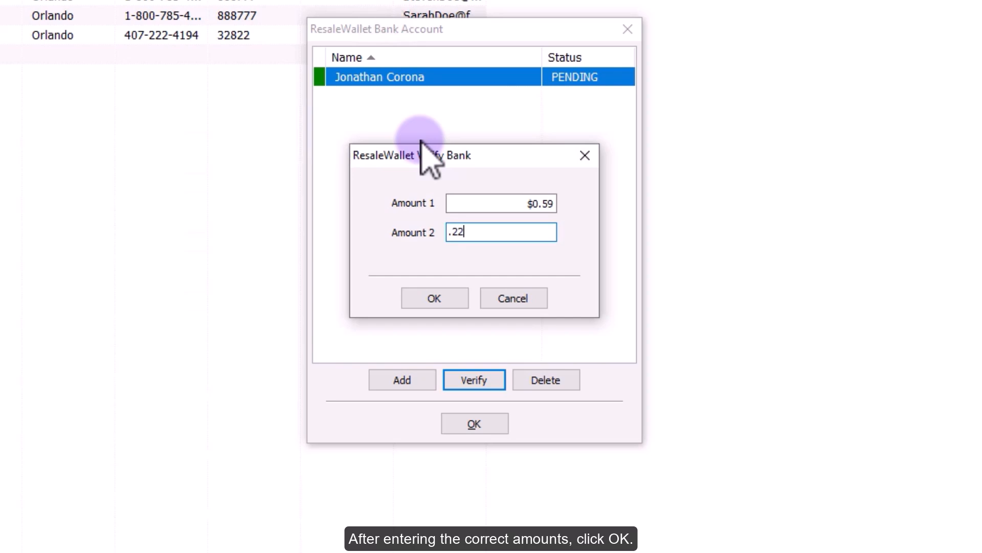
left_click(434, 297)
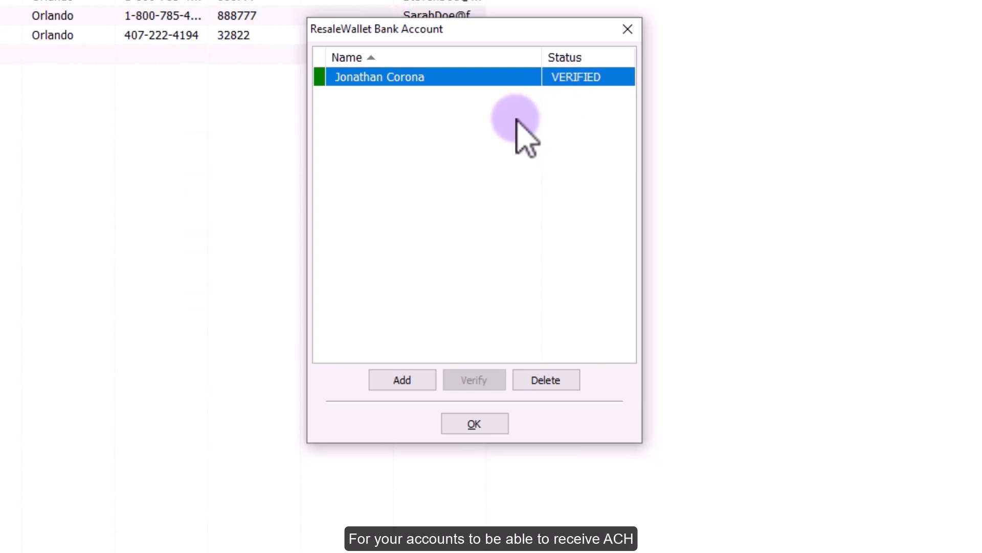
left_click(464, 423)
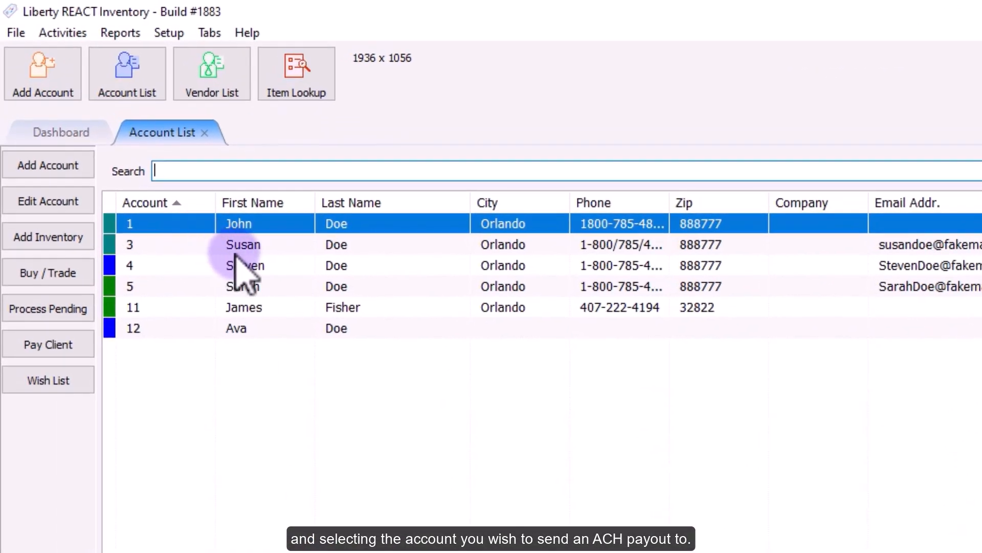
- Change account 4's Payment Account from Check to the ResaleWallet account
left_click(244, 265)
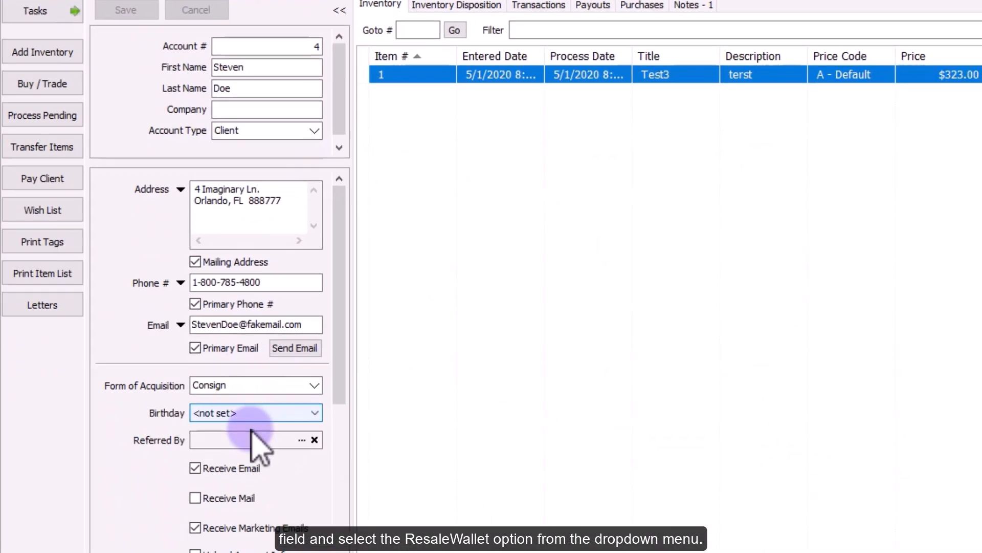
scroll(254, 443, "down", 5)
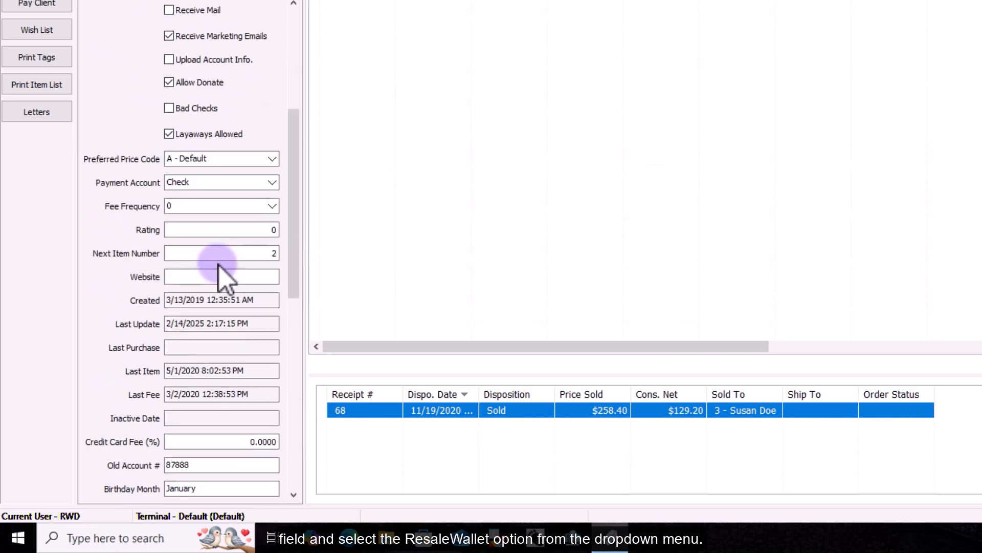
left_click(272, 183)
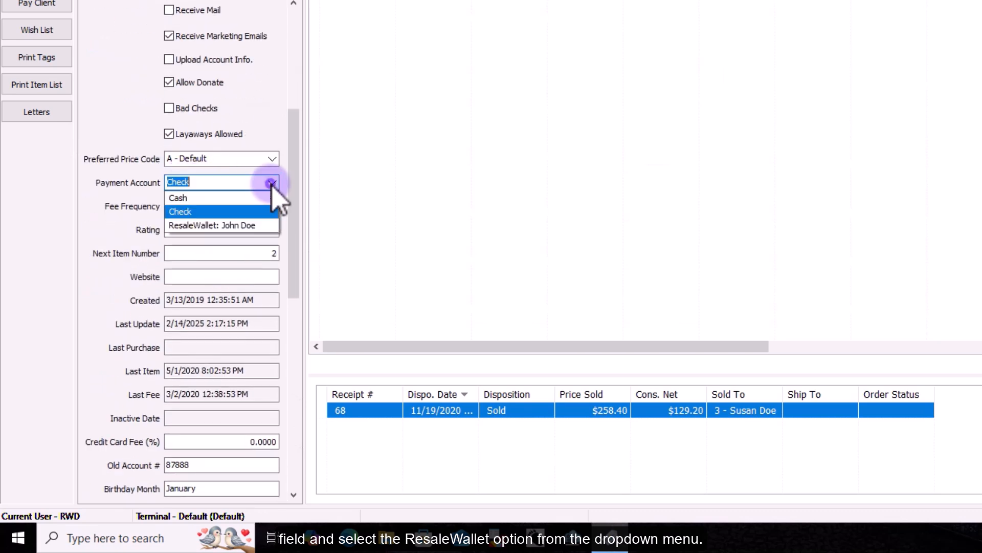
left_click(220, 225)
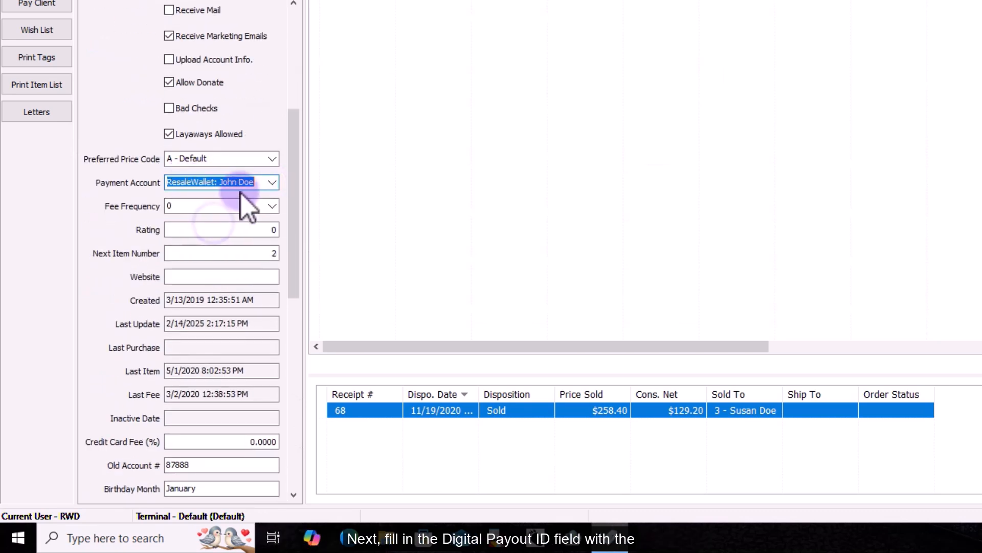
left_click(261, 182)
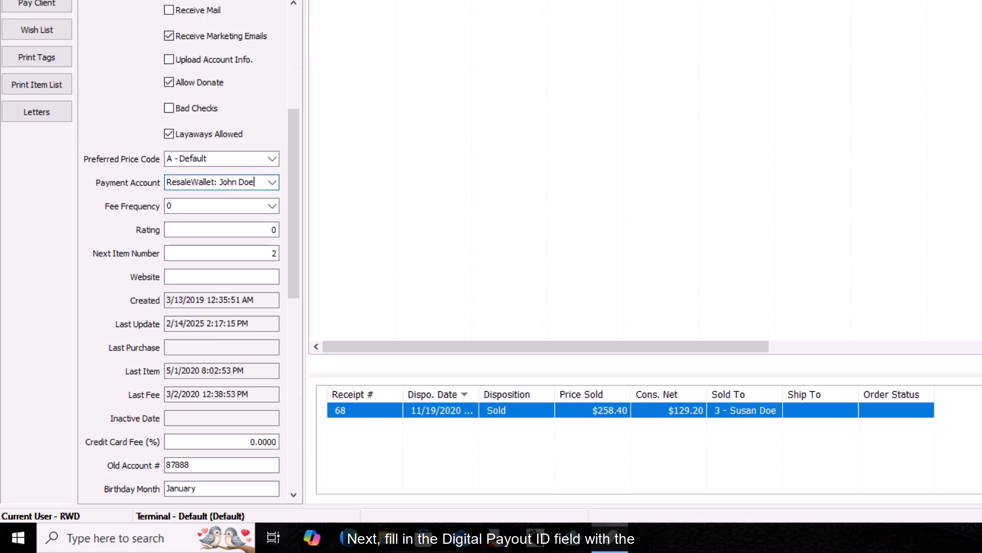
left_click(225, 1)
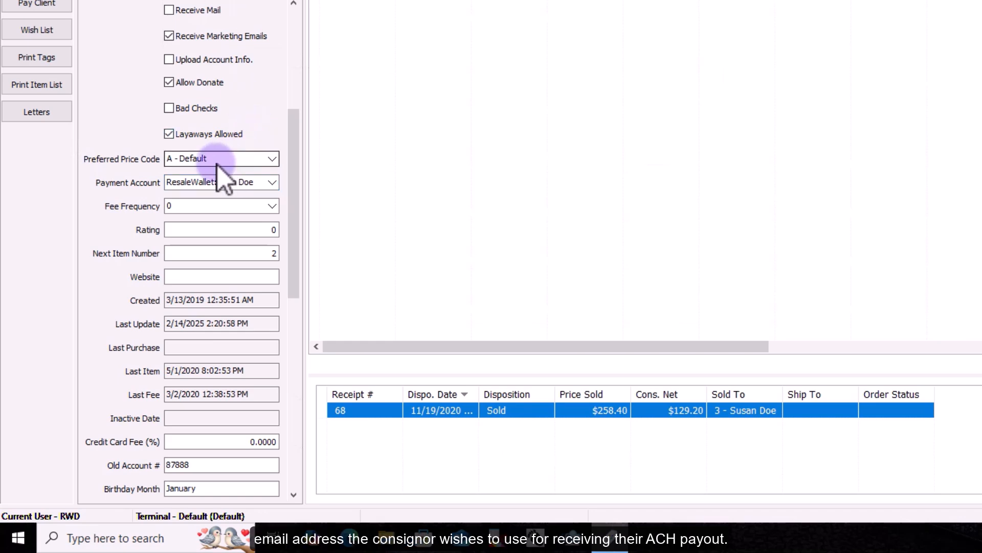
left_click_drag(293, 197, 290, 461)
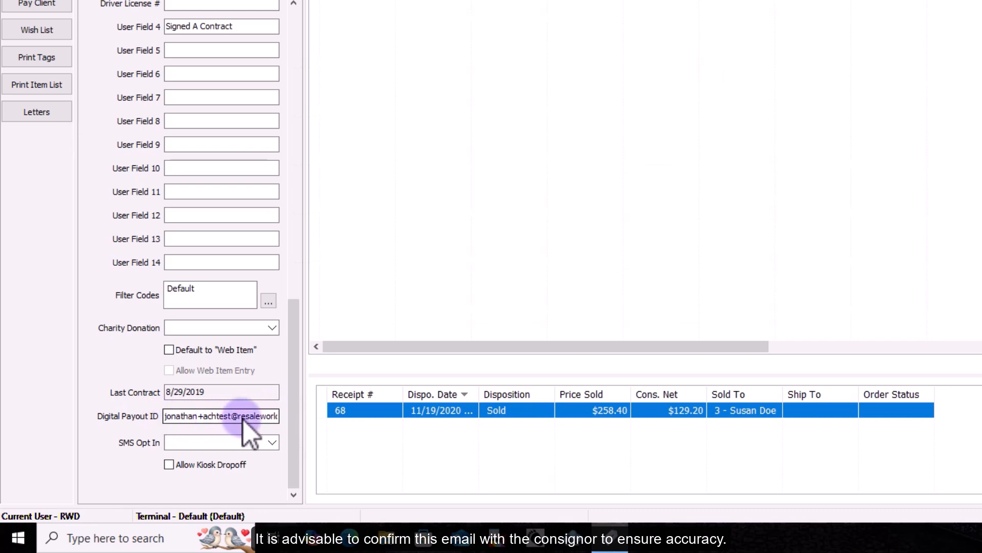
mouse_move(267, 419)
left_mouse_down()
mouse_move(156, 424)
mouse_move(251, 418)
mouse_move(284, 399)
mouse_move(285, 383)
mouse_move(260, 423)
left_mouse_up()
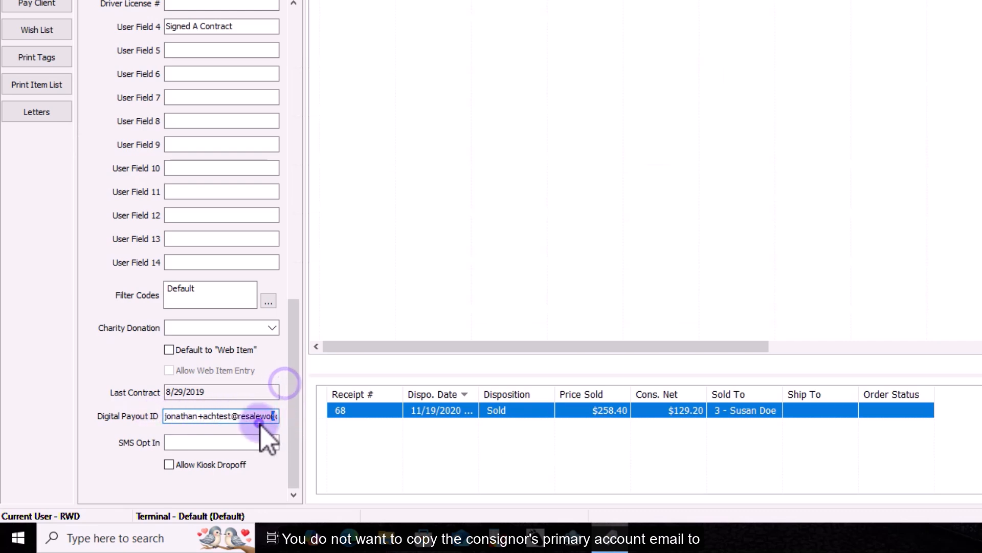
left_click(261, 421)
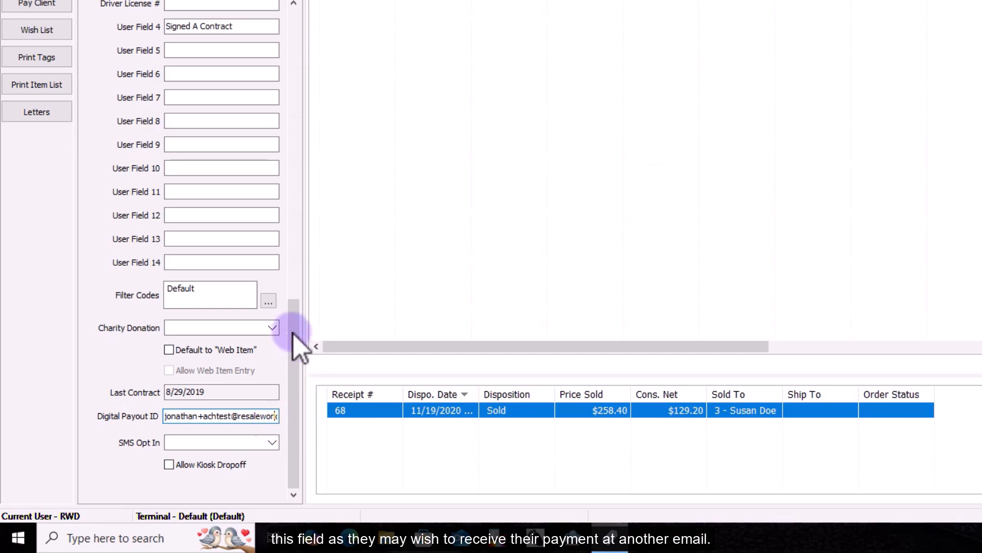
scroll(293, 332, "up", 15)
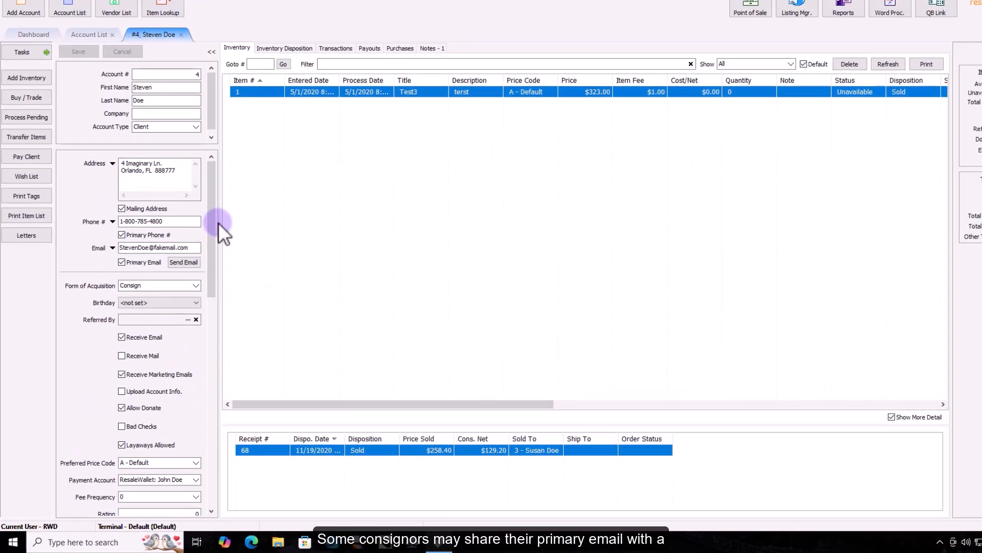